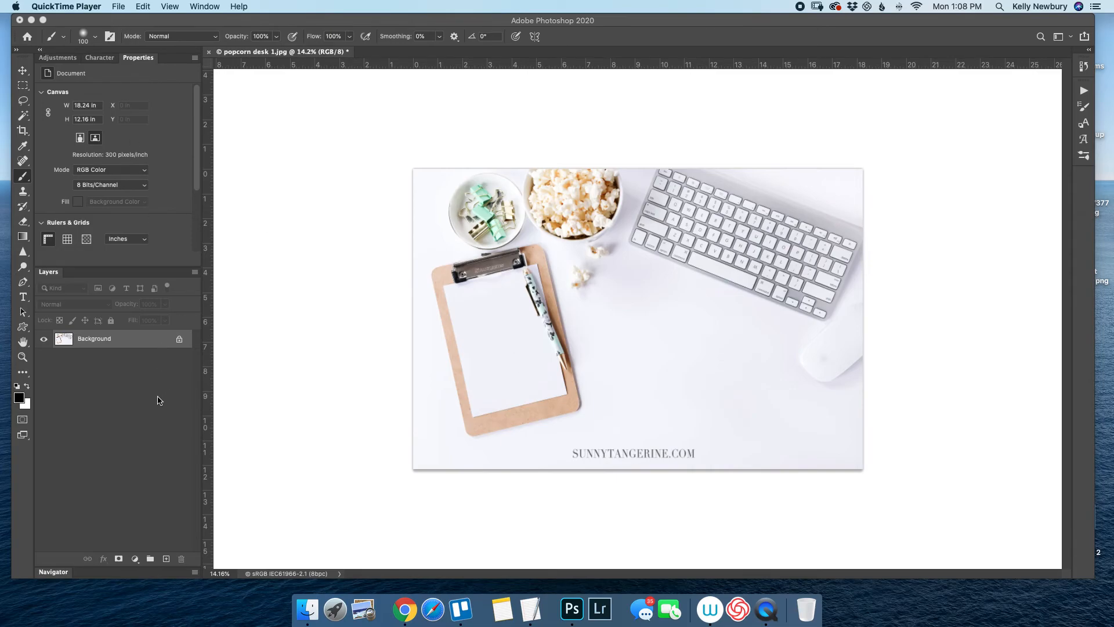
Place the Bouquets 8.png artwork as an embedded image in the popcorn desk document.
click(133, 311)
click(91, 7)
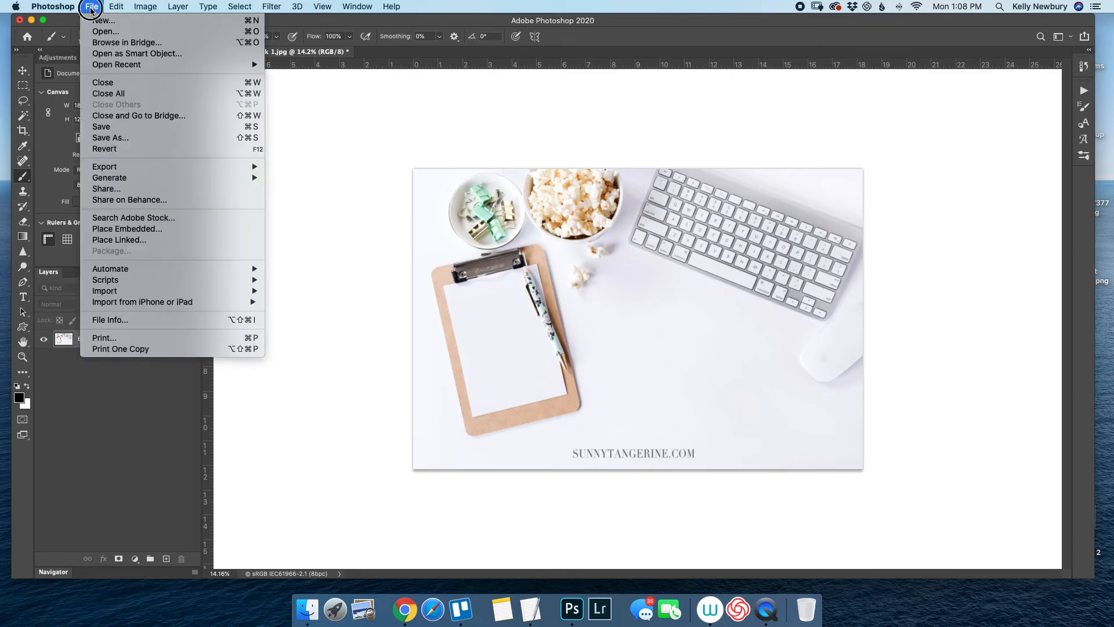
click(120, 231)
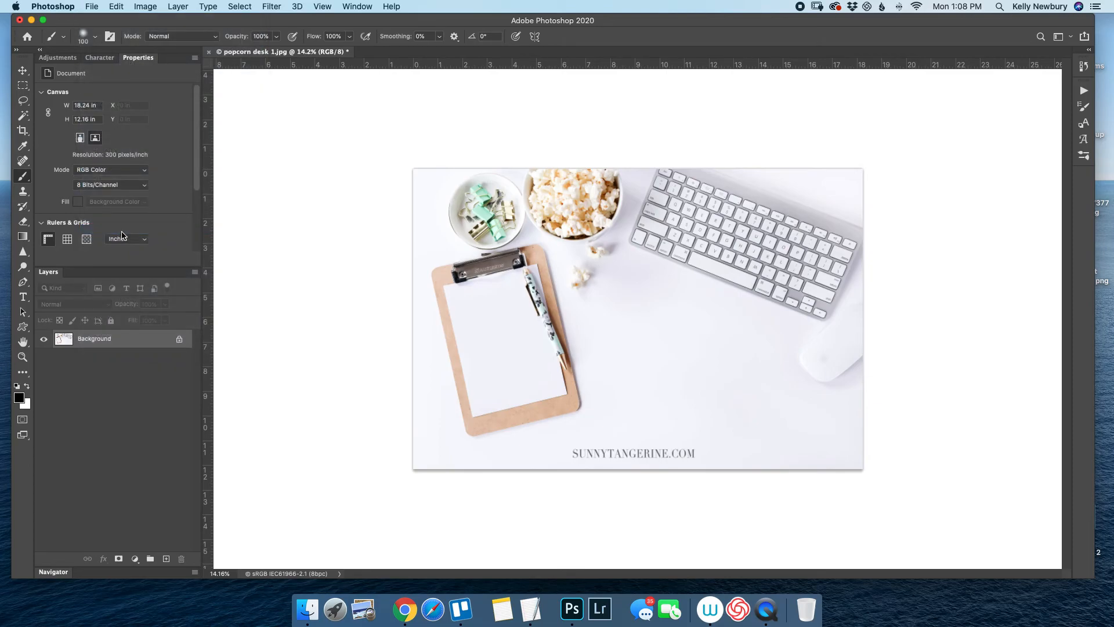
double_click(561, 137)
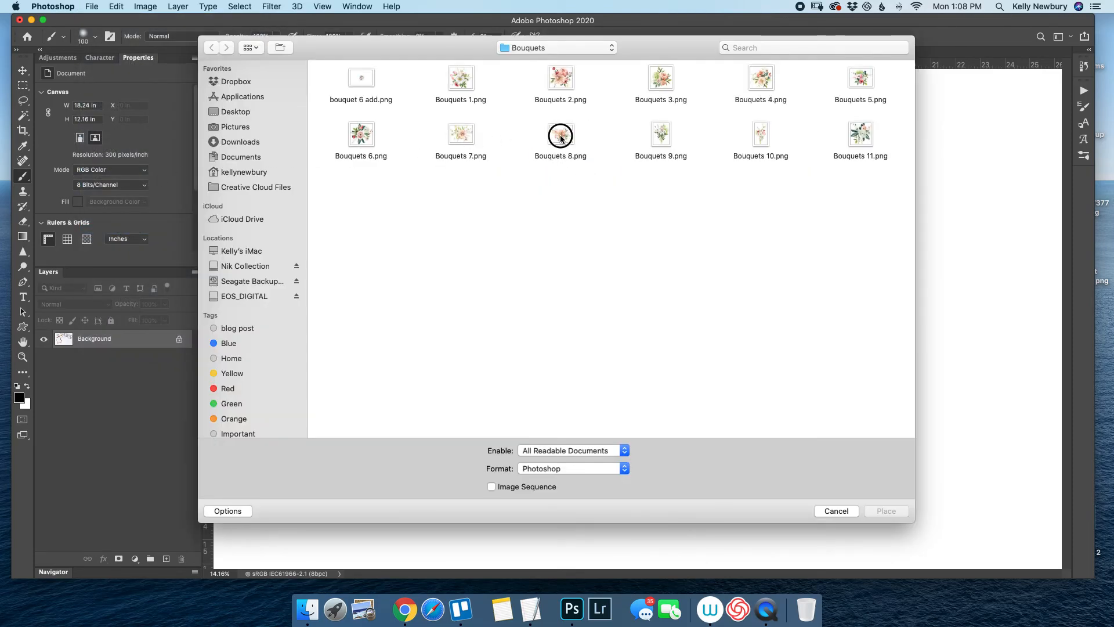
Scale the bouquet to about 38%, rotate it to about 76.25°, and fit it onto the clipboard's paper.
drag(637, 187, 617, 316)
drag(572, 406, 460, 385)
drag(621, 374, 517, 477)
drag(530, 439, 511, 408)
mouse_move(499, 361)
mouse_down()
mouse_move(485, 311)
mouse_move(467, 346)
mouse_move(501, 360)
mouse_up()
drag(580, 371, 591, 371)
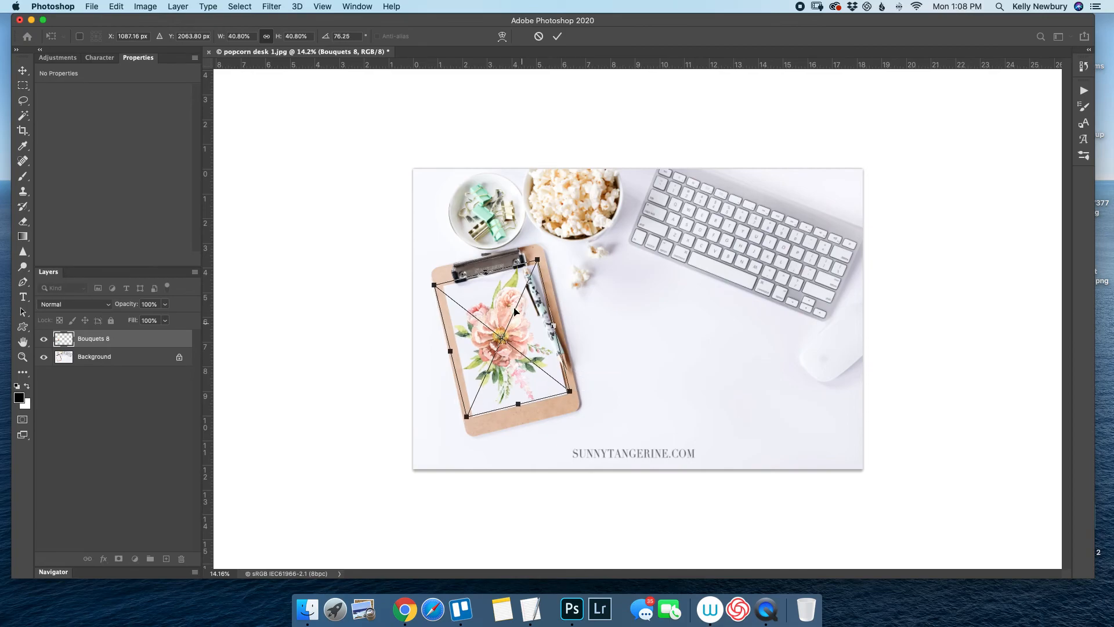
drag(484, 276, 488, 282)
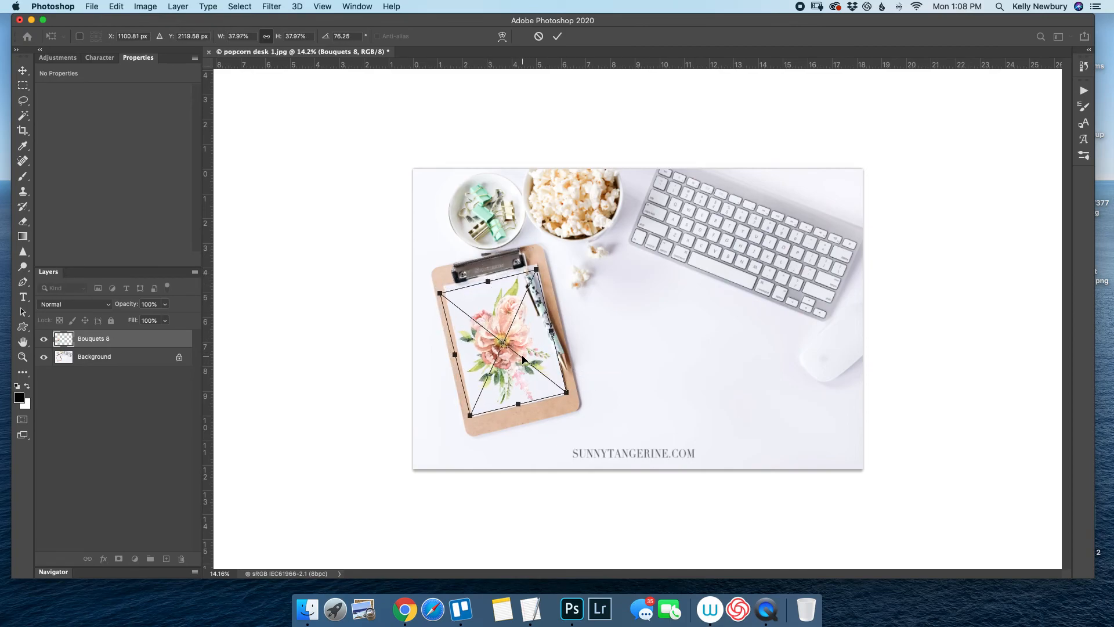
drag(511, 356, 510, 356)
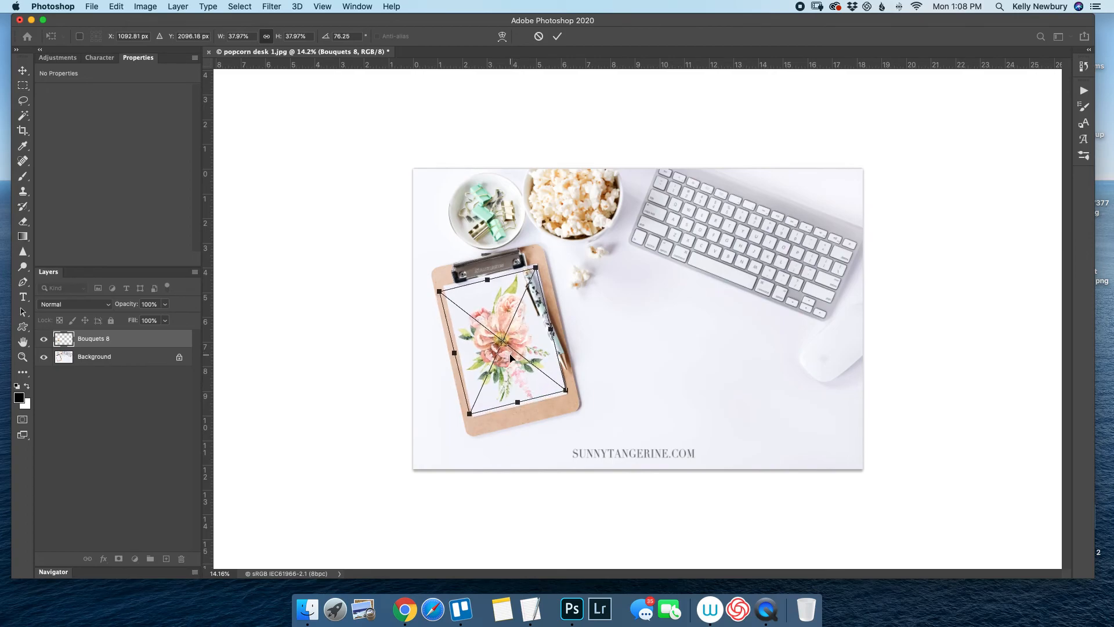
click(557, 36)
Add a Hue/Saturation adjustment layer above the bouquet layer.
key(b)
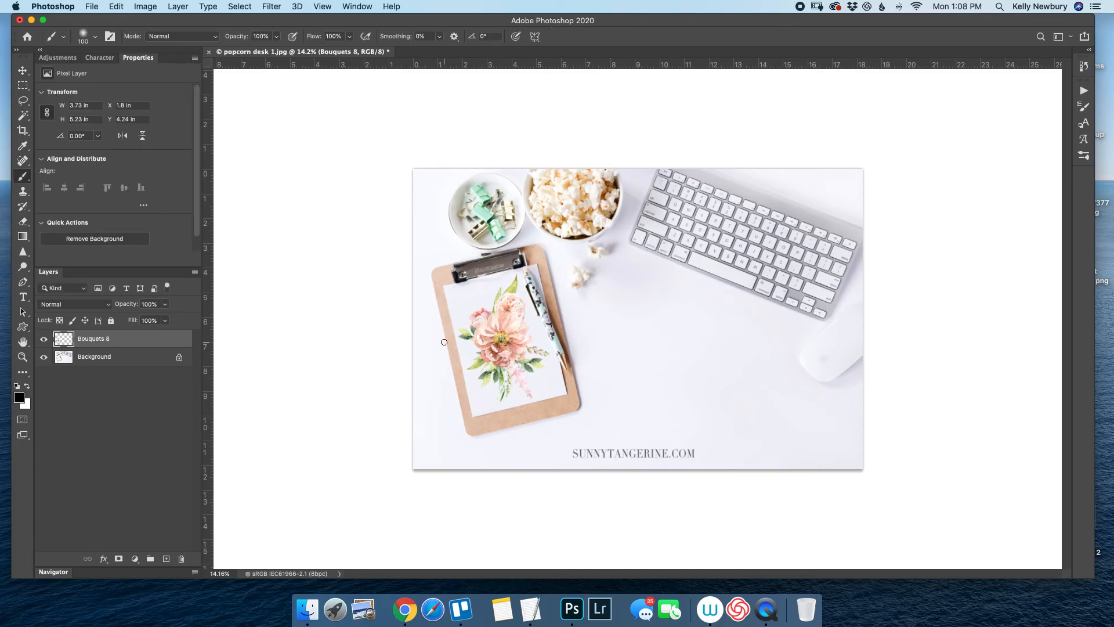
key(z)
click(472, 380)
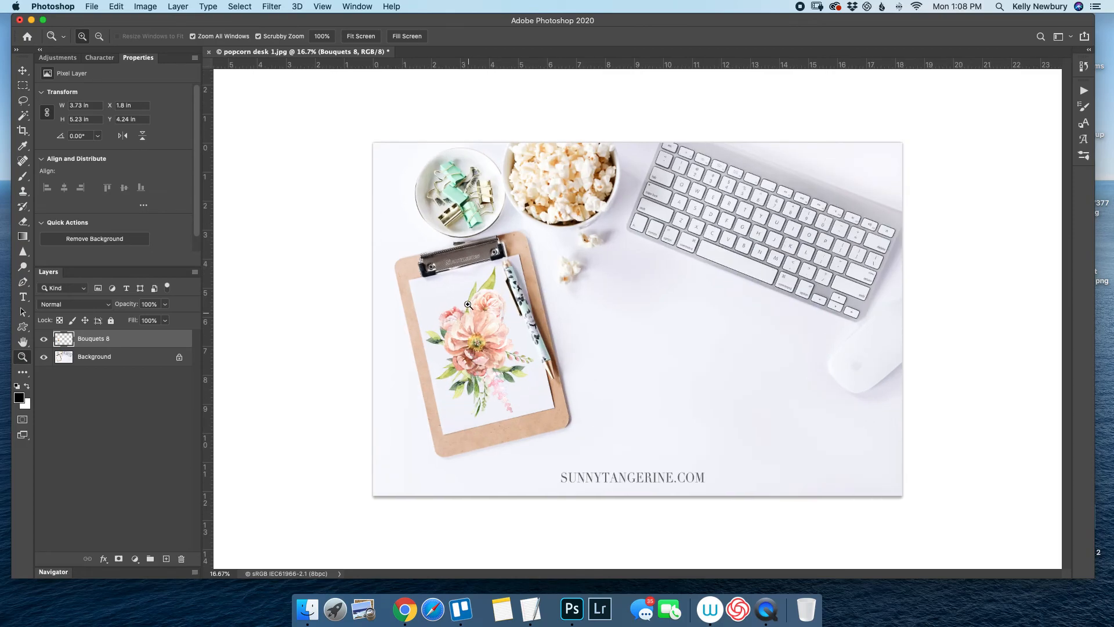
key(b)
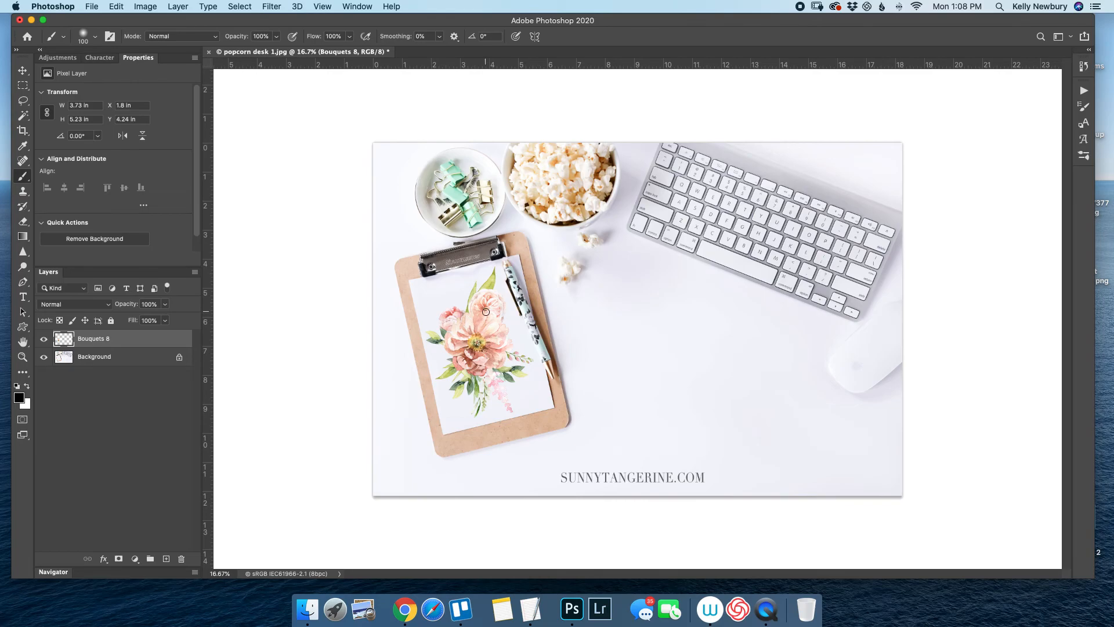
click(57, 58)
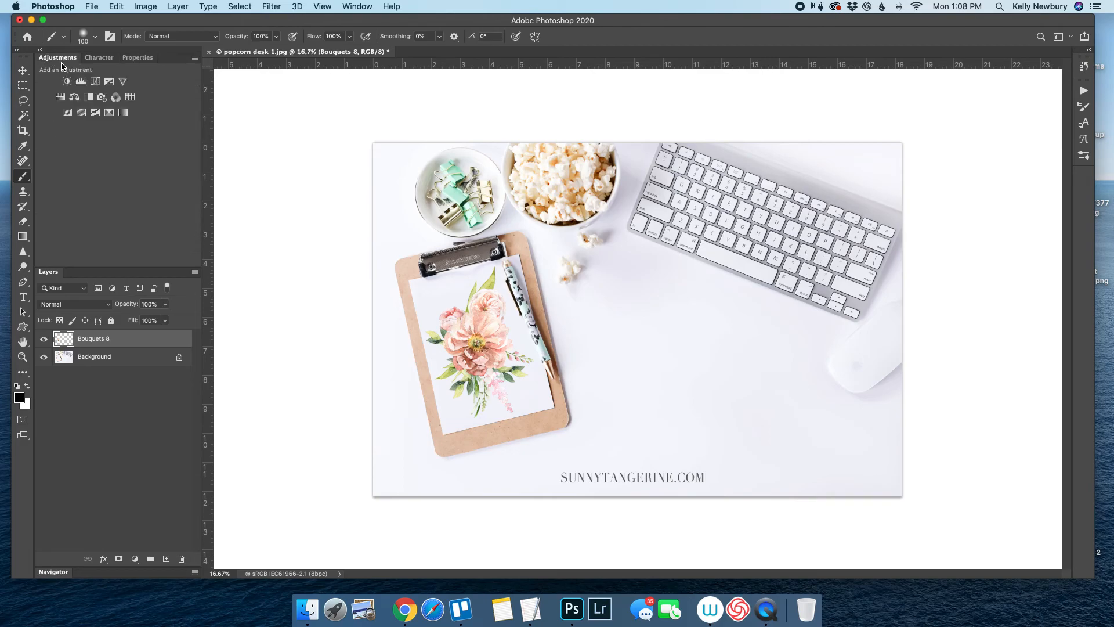
click(59, 97)
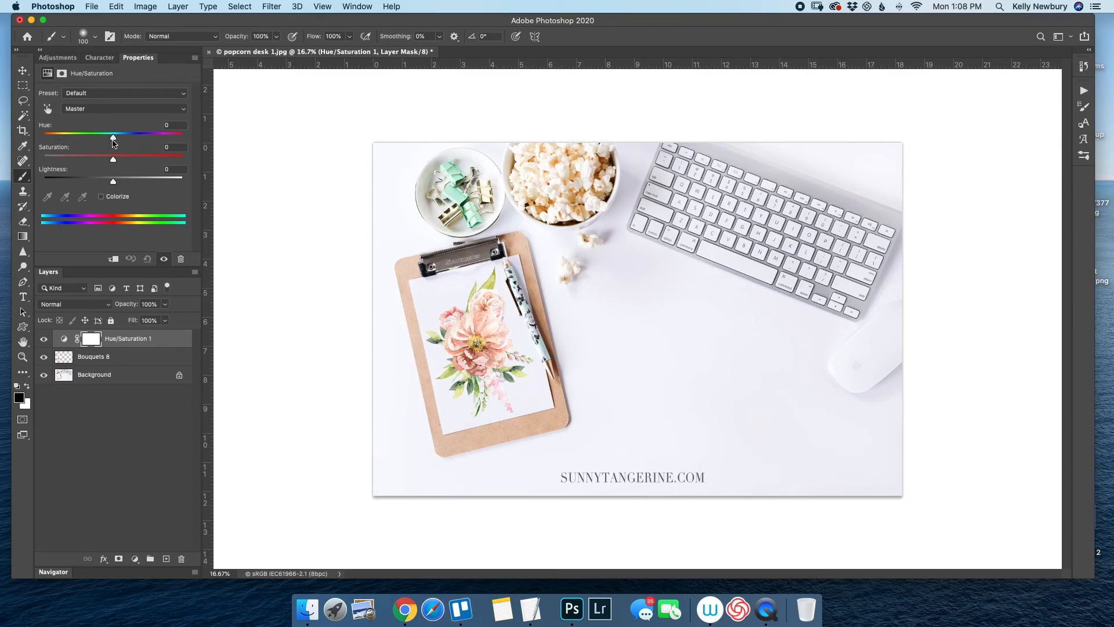
Try a different Master hue on the whole image and reset the hue to 0.
mouse_move(113, 139)
mouse_down()
mouse_move(138, 143)
mouse_move(73, 145)
mouse_move(117, 145)
mouse_up()
click(175, 124)
text(0)
Switch the adjustment to the Greens range and sample a mint binder clip in the bowl to target its color.
click(82, 114)
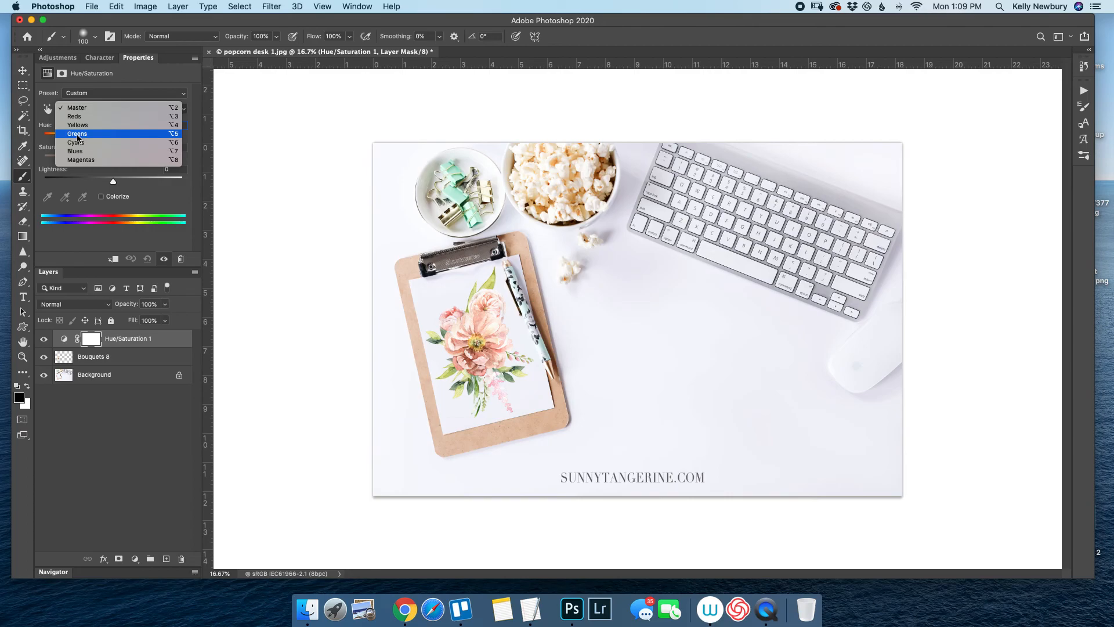
click(77, 136)
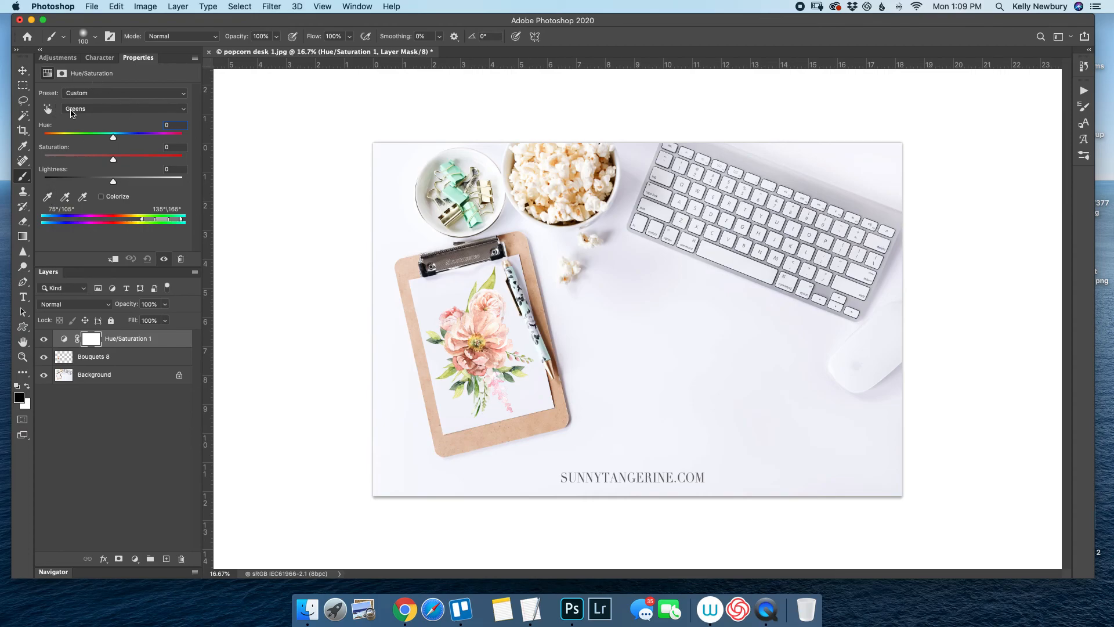
click(48, 198)
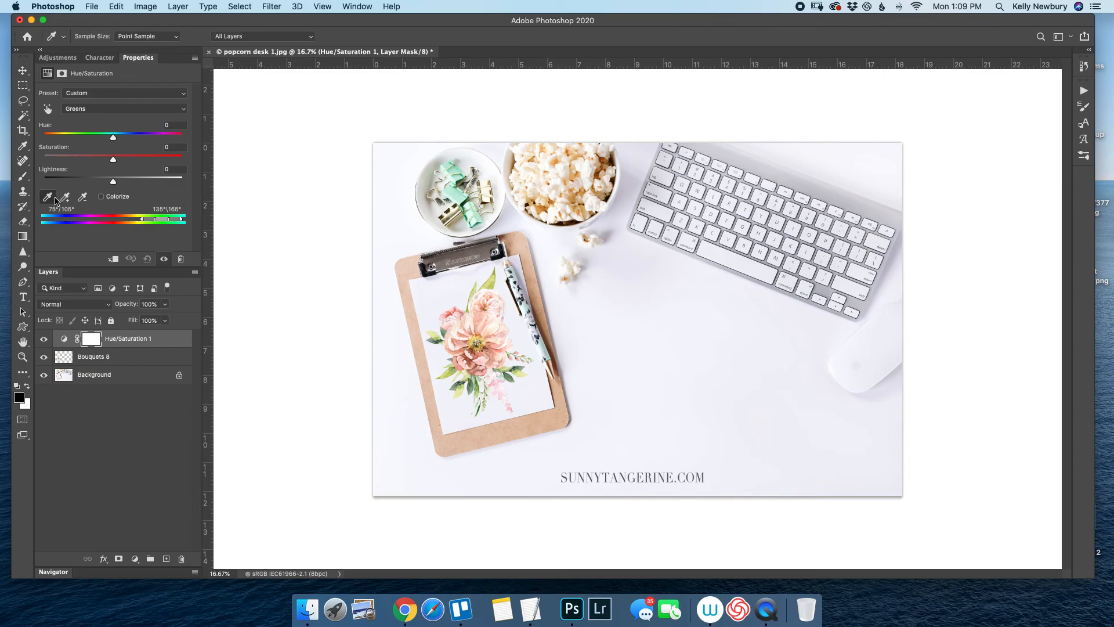
click(458, 189)
Recolor the mint binder clips pink by setting the Cyans hue to -162 and saturation to +48.
drag(114, 140, 144, 161)
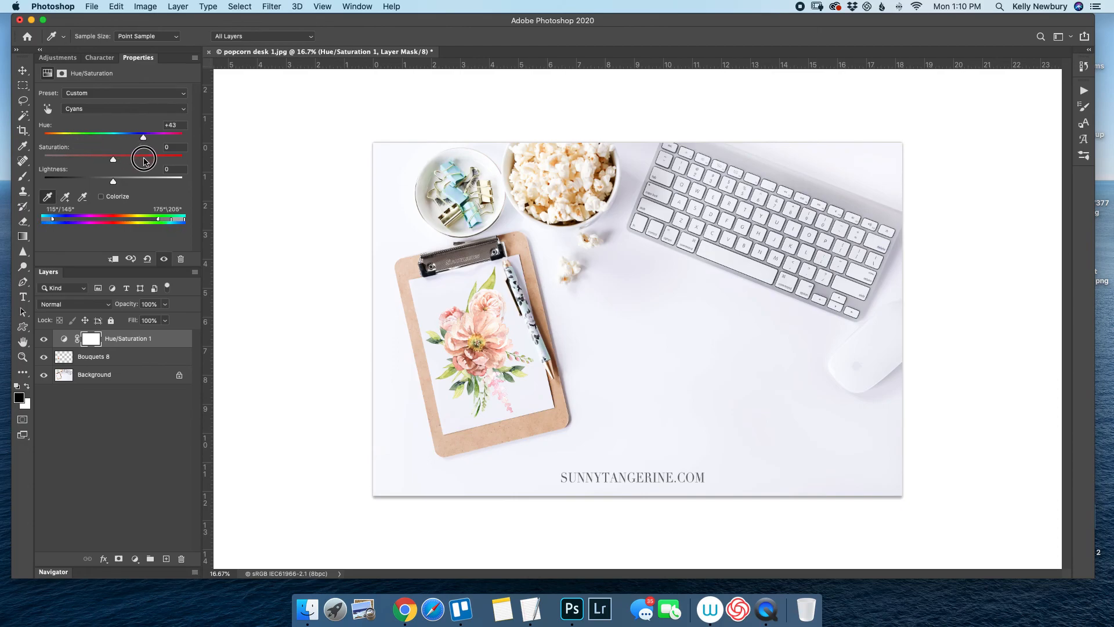
drag(144, 160, 50, 147)
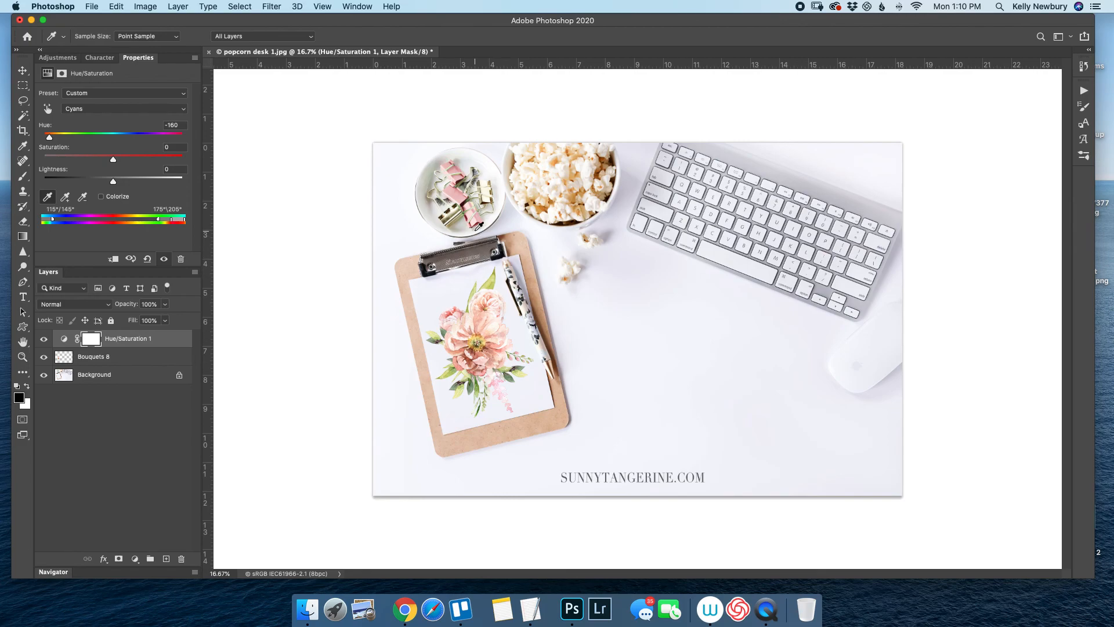
drag(47, 139, 50, 142)
click(43, 139)
drag(113, 162, 147, 168)
Lower the Cyans saturation to +8 while checking the binder clips up close.
key(z)
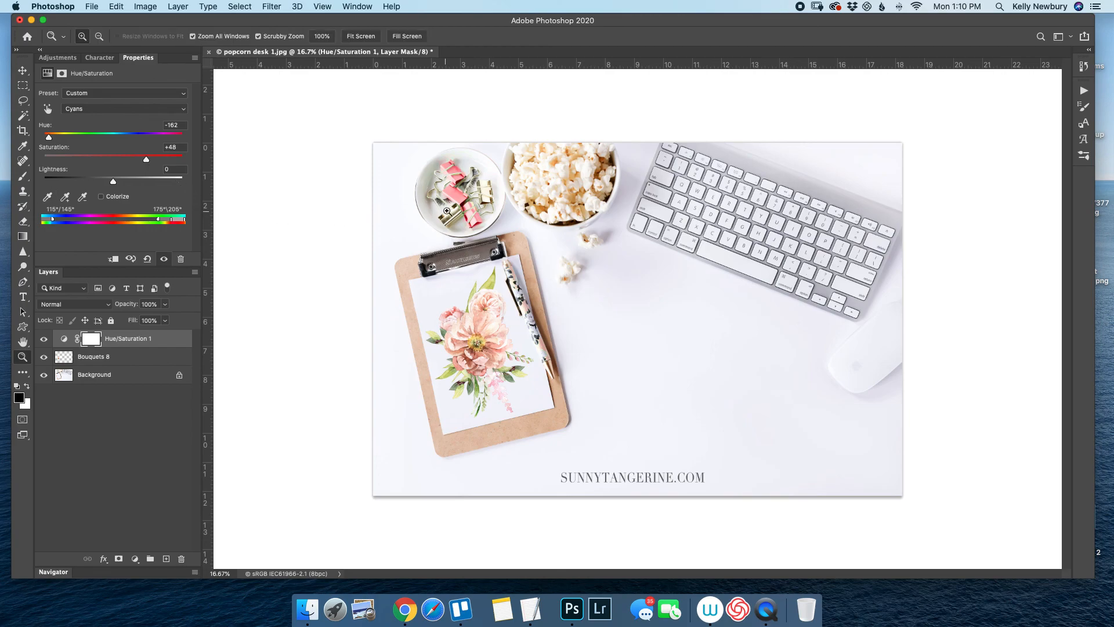
click(456, 208)
click(608, 284)
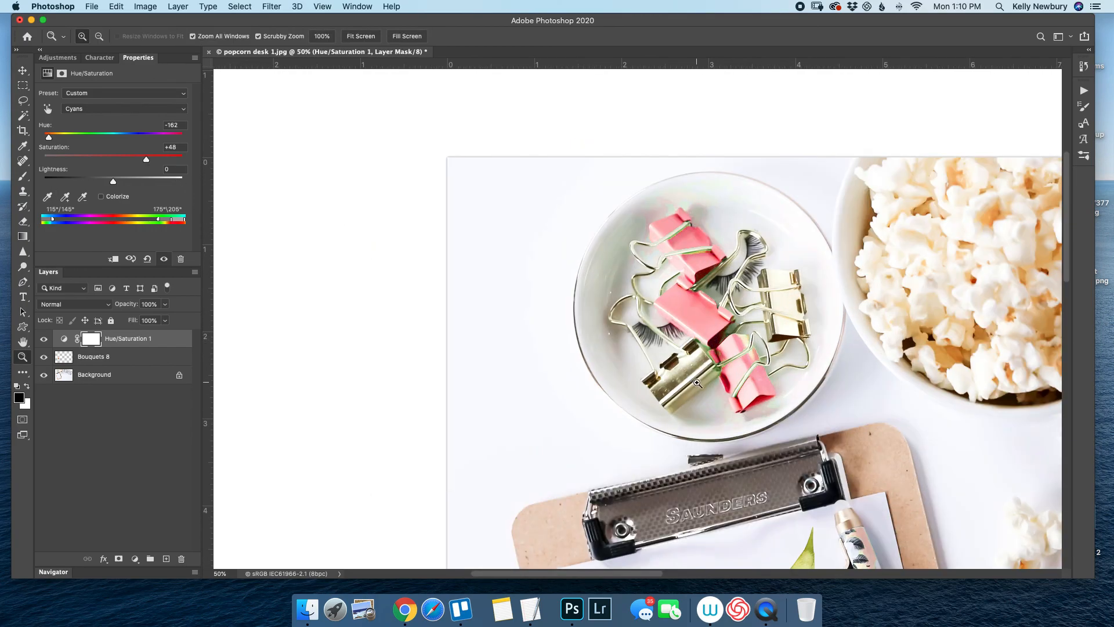
key(i)
drag(680, 363, 579, 290)
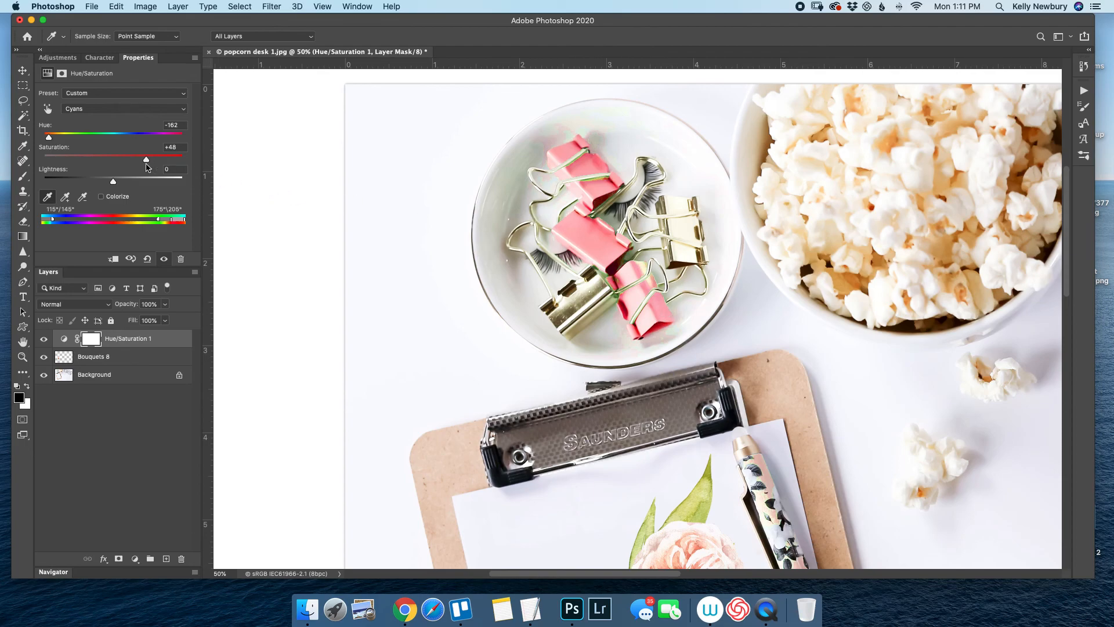
drag(143, 164, 134, 165)
drag(120, 164, 119, 164)
scroll(414, 277, left, 5)
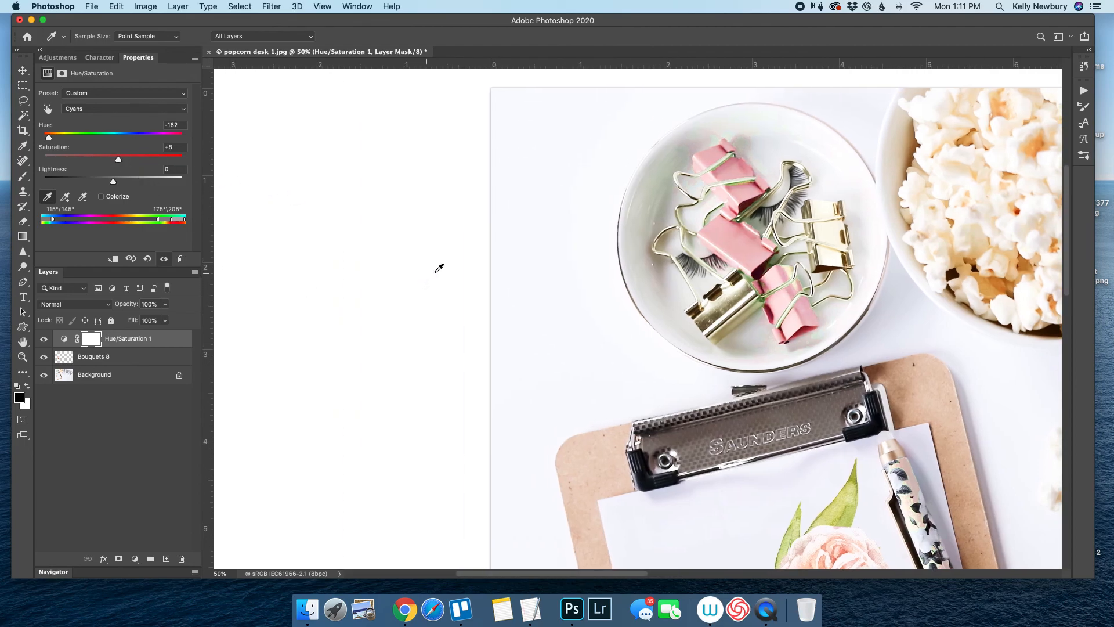
drag(615, 302, 592, 302)
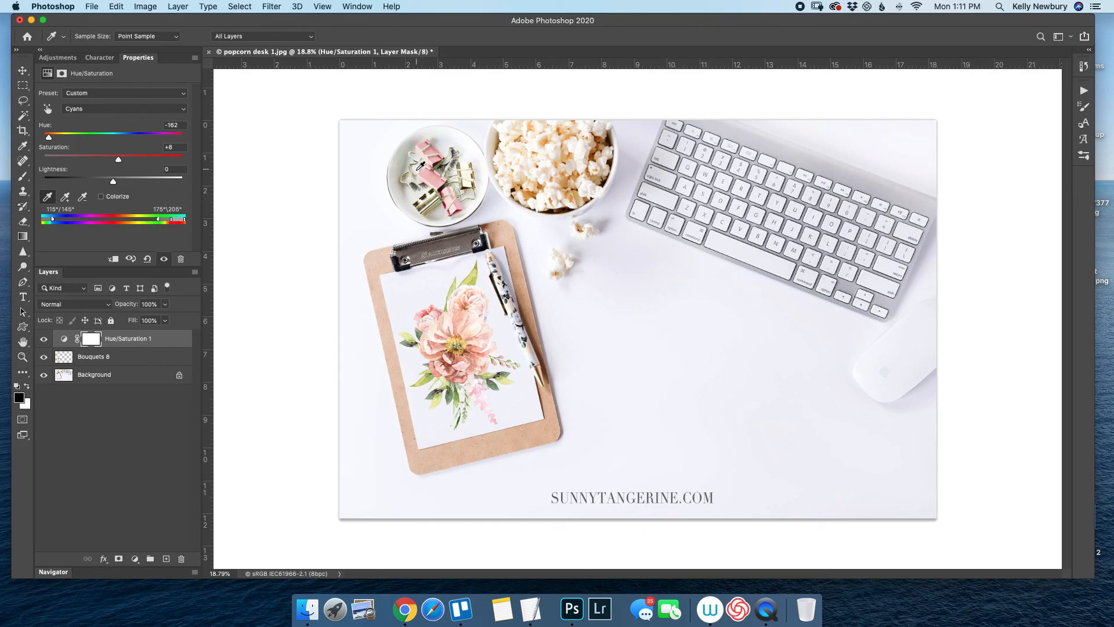
Refine the Cyans to hue -145, saturation +18 and lightness -1, and check the effect on the pen.
drag(49, 137, 54, 135)
drag(116, 184, 127, 162)
key(super+space)
super+click(528, 347)
super+click(529, 347)
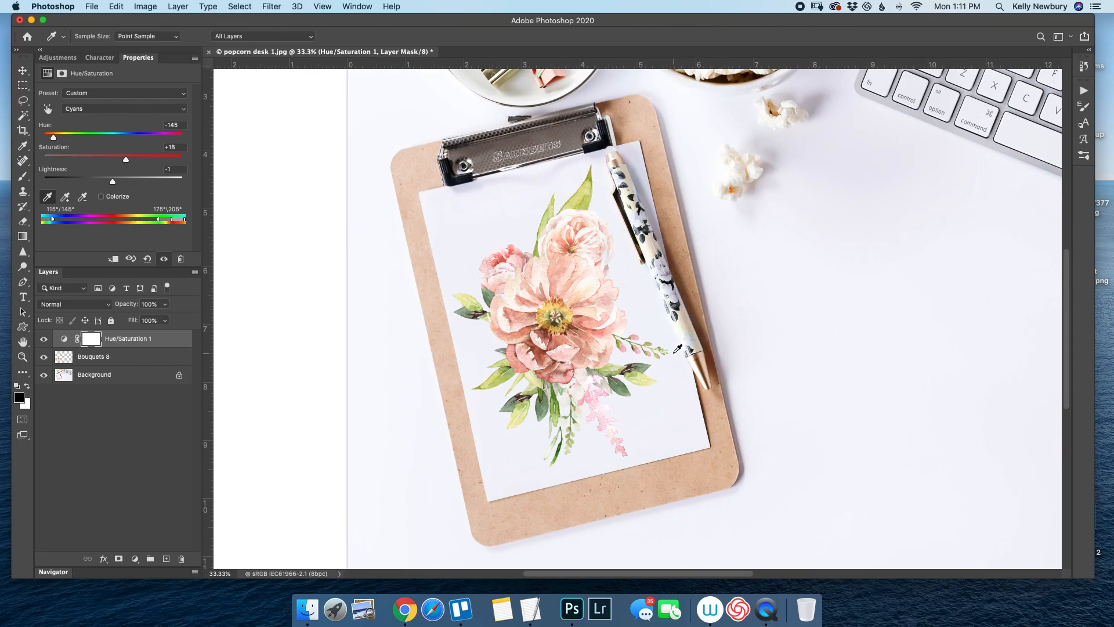
drag(660, 348, 599, 353)
key(z)
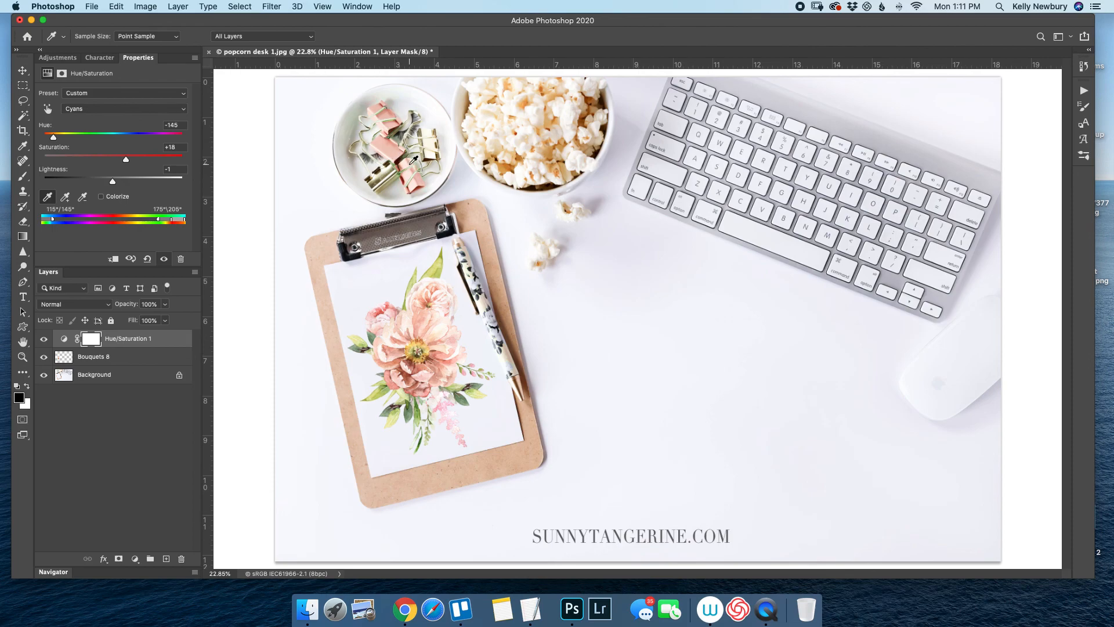
Paint black with the Brush over the pen on the Hue/Saturation layer mask to exclude it from the color change.
click(91, 339)
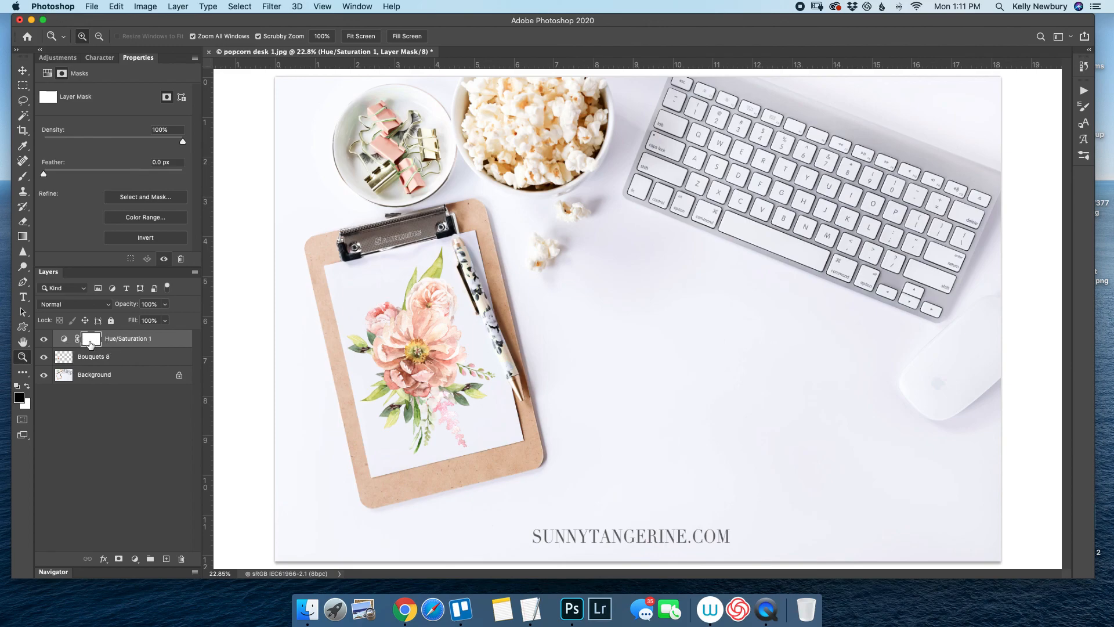
click(22, 178)
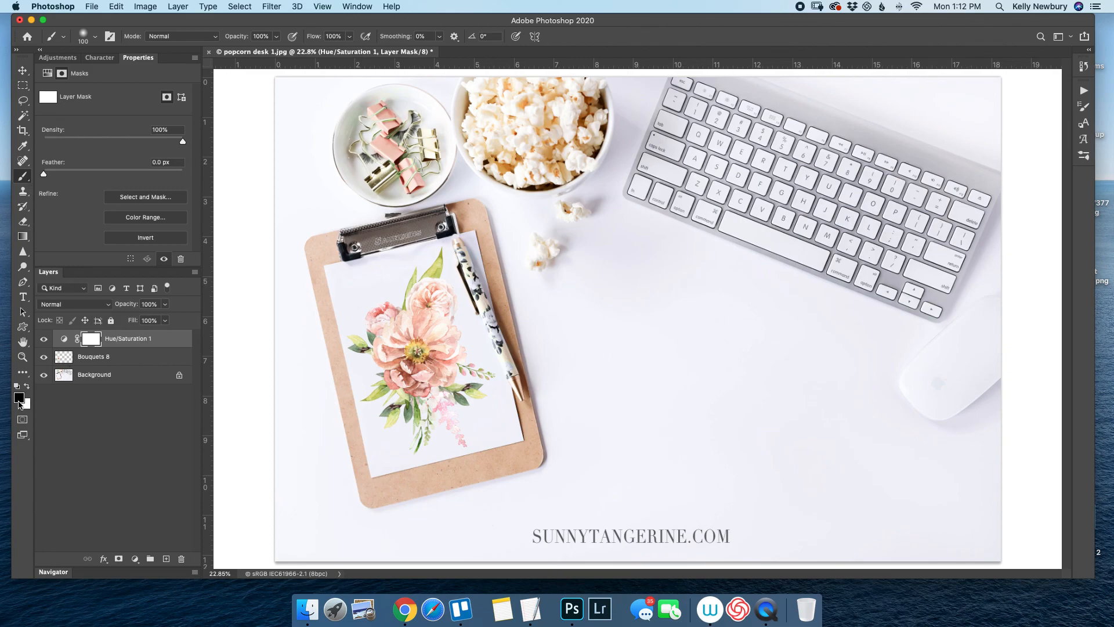
scroll(459, 287, up, 2)
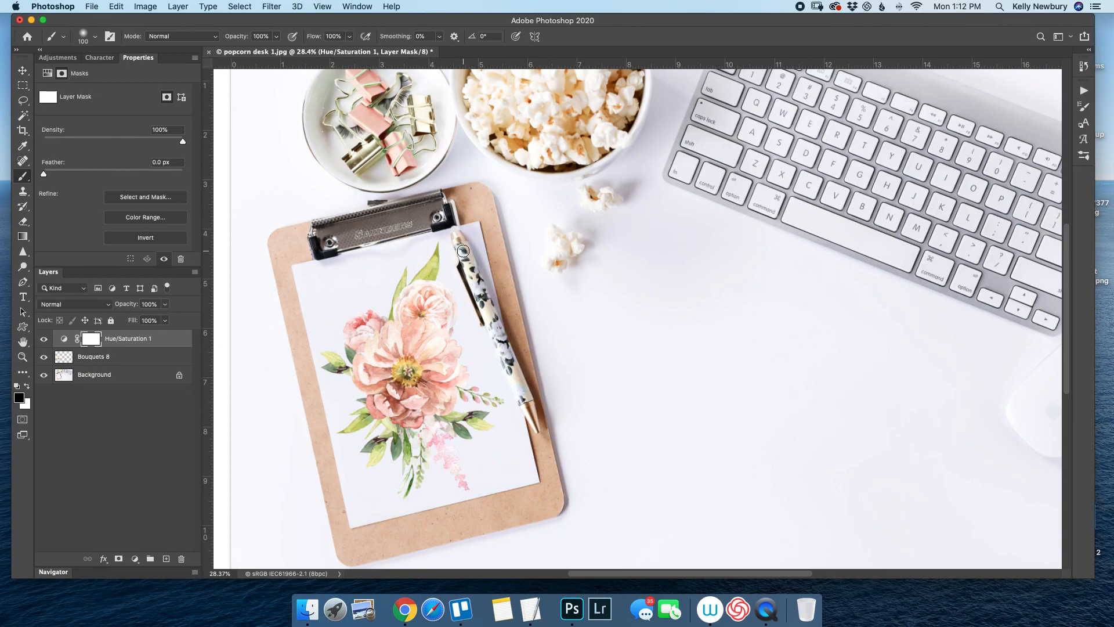
drag(472, 265, 514, 381)
drag(458, 246, 521, 396)
key(z)
drag(612, 338, 587, 339)
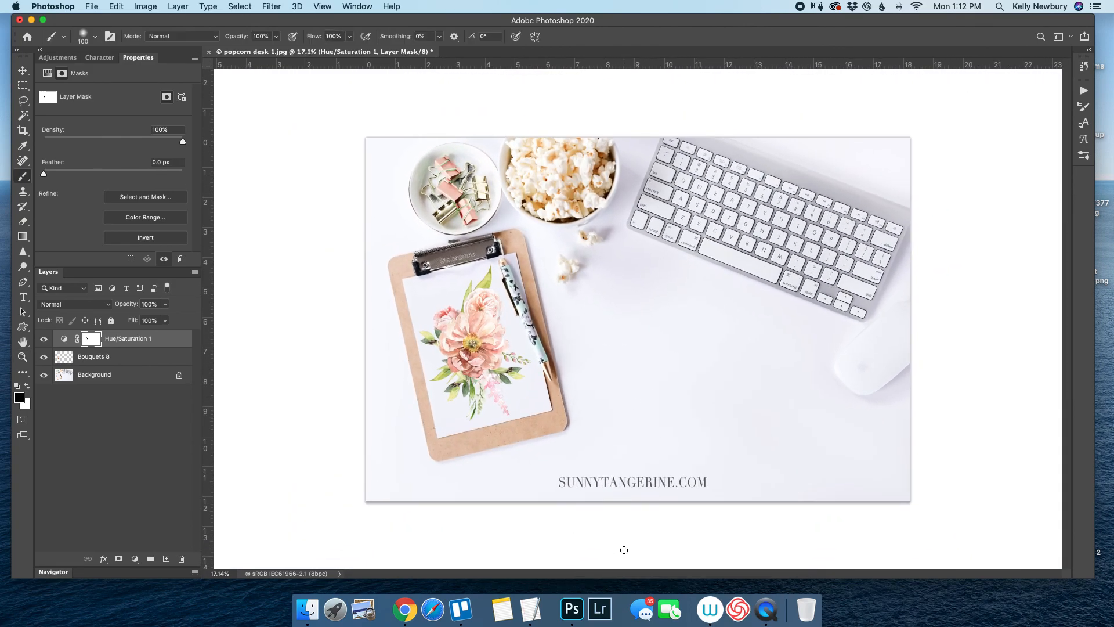